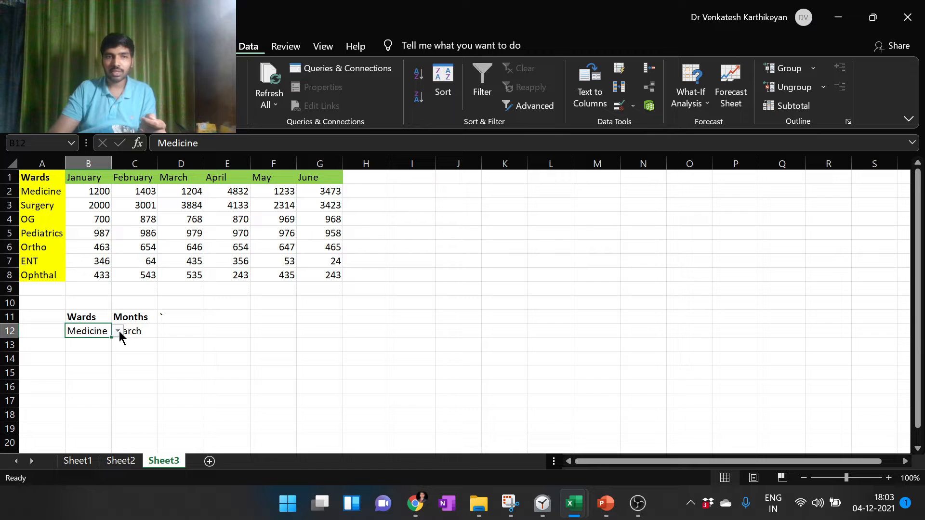
Check the ward choices in cell B12's drop-down list and the month choices in cell C12's list
{"action": "left_click", "coordinate": [118, 332]}
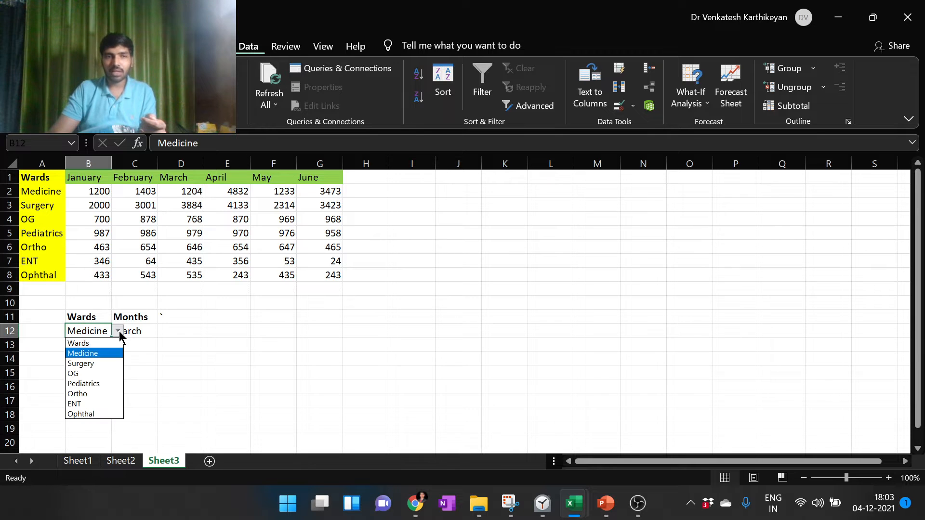
{"action": "left_click", "coordinate": [118, 333]}
{"action": "left_click", "coordinate": [149, 331]}
{"action": "left_click", "coordinate": [165, 332]}
{"action": "left_click", "coordinate": [166, 333]}
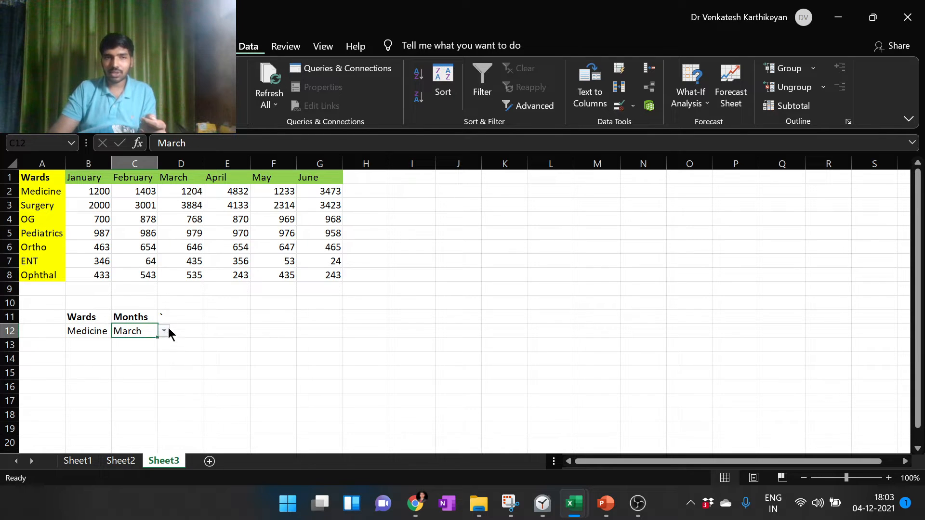
Replace the stray character in cell D11 with the bold heading "Number of admissions"
{"action": "left_click", "coordinate": [170, 321]}
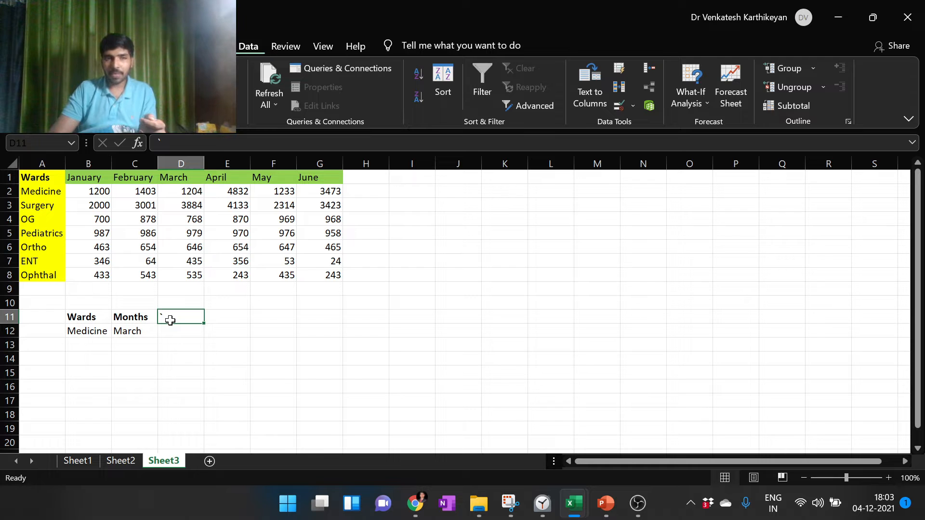
{"action": "double_click", "coordinate": [170, 320]}
{"action": "key", "text": "BackSpace"}
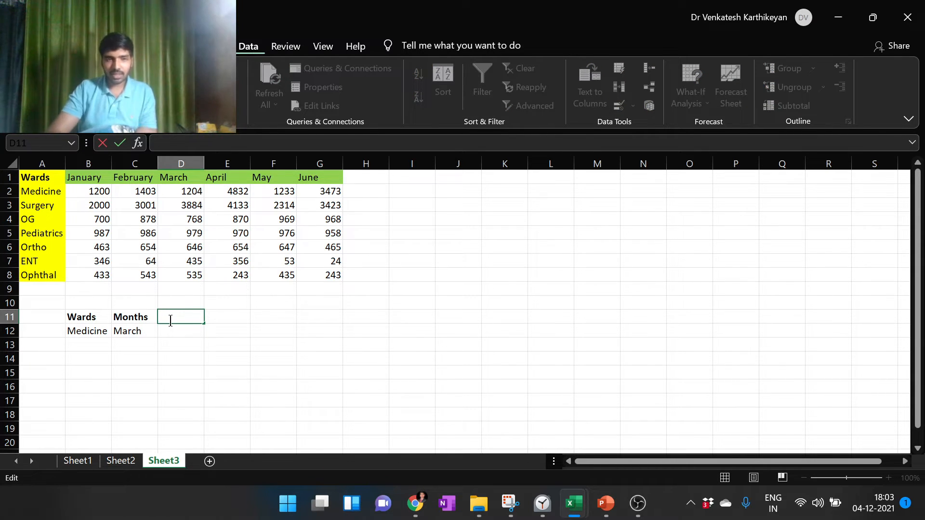
{"action": "type", "text": "Num"}
{"action": "key", "text": "BackSpace"}
{"action": "key", "text": "BackSpace"}
{"action": "key", "text": "BackSpace"}
{"action": "type", "text": "N"}
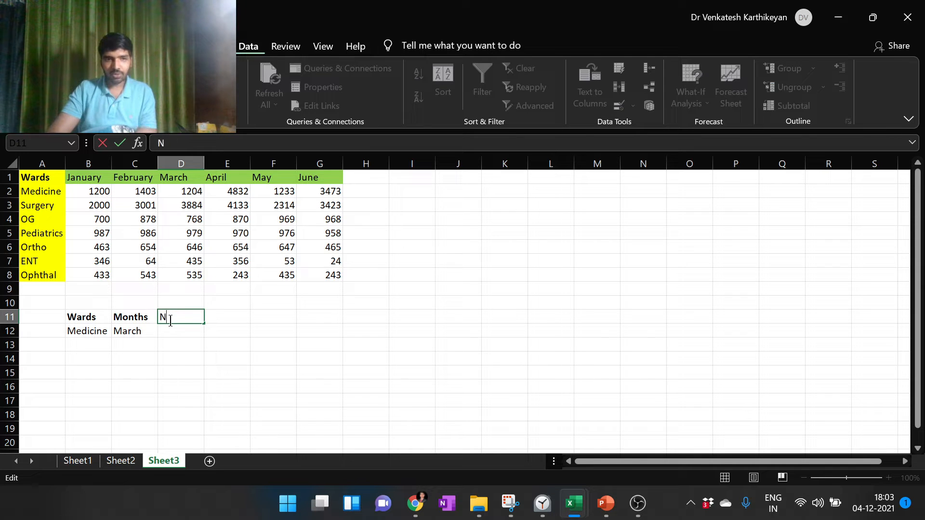
{"action": "type", "text": "umber of admis"}
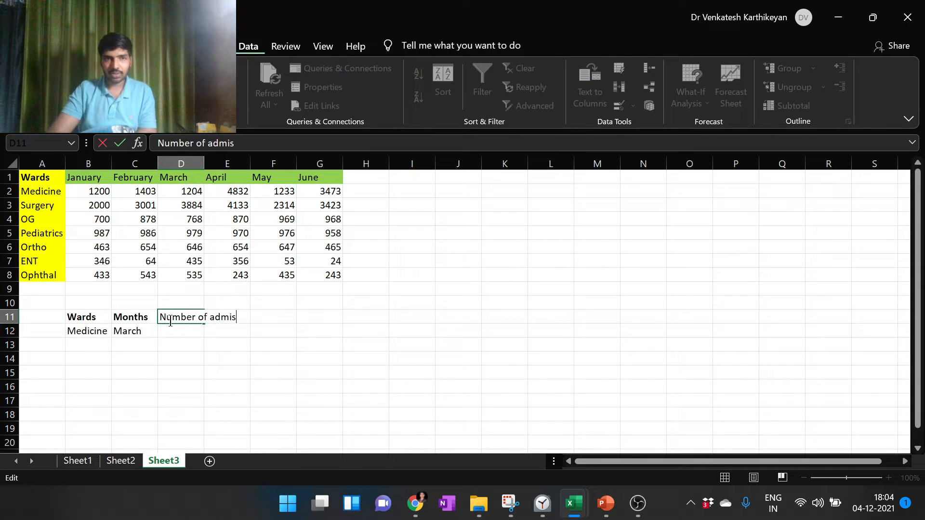
{"action": "type", "text": "sions"}
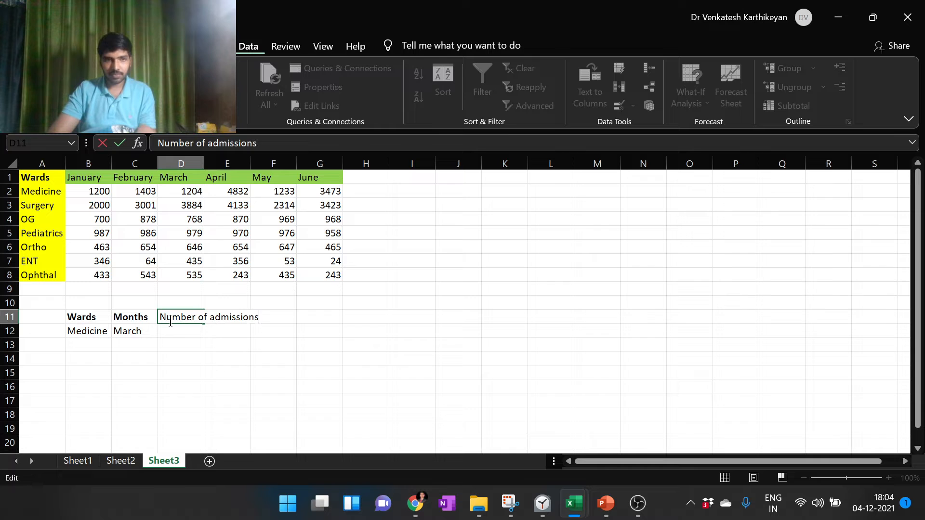
{"action": "key", "text": "shift+Home"}
{"action": "key", "text": "ctrl+b"}
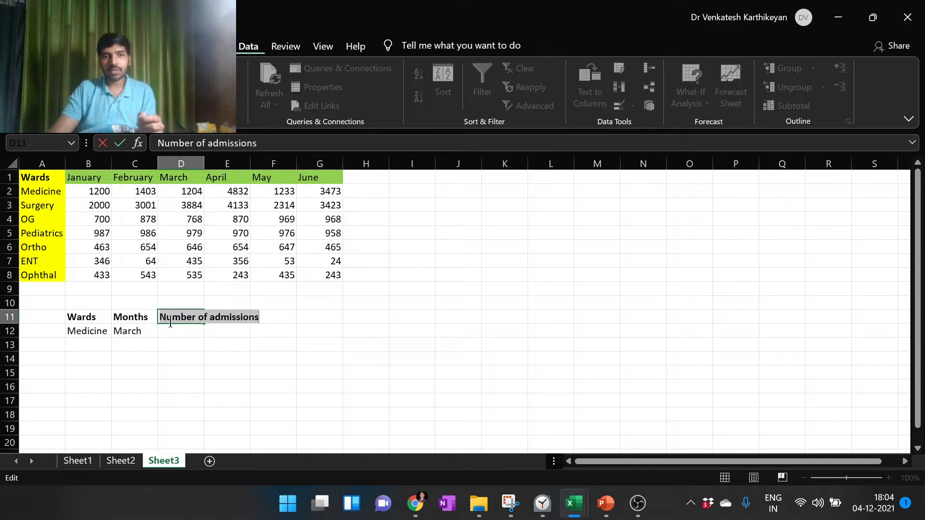
Begin an INDEX formula in cell D12 with the whole table a1:g8 as its array
{"action": "left_click", "coordinate": [184, 337]}
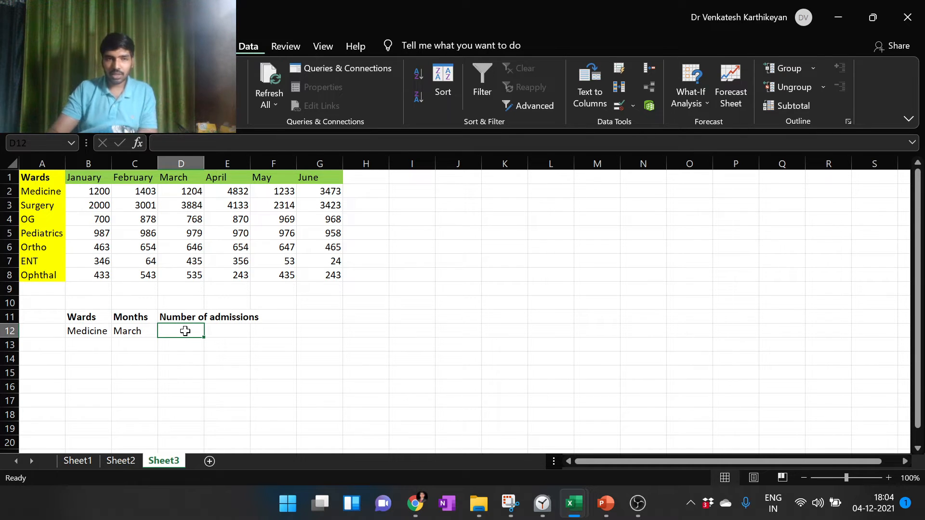
{"action": "type", "text": "=inde"}
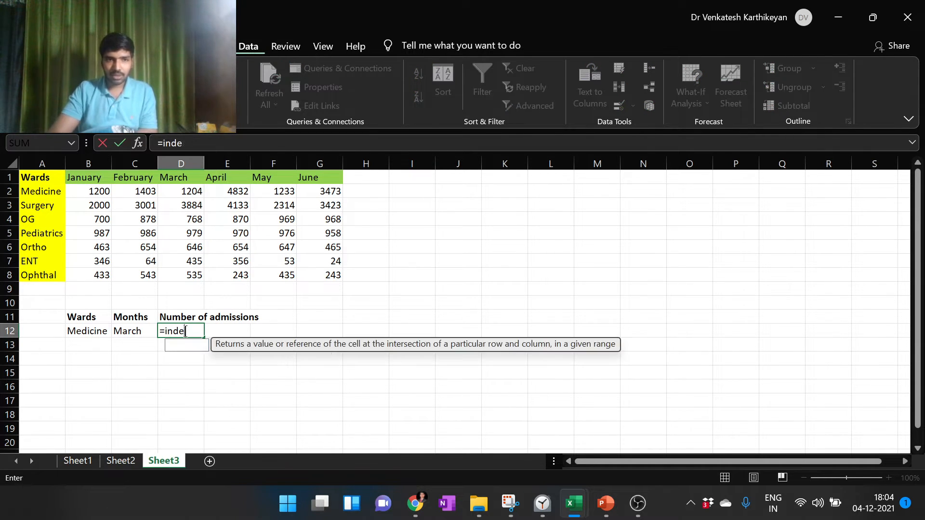
{"action": "type", "text": "x("}
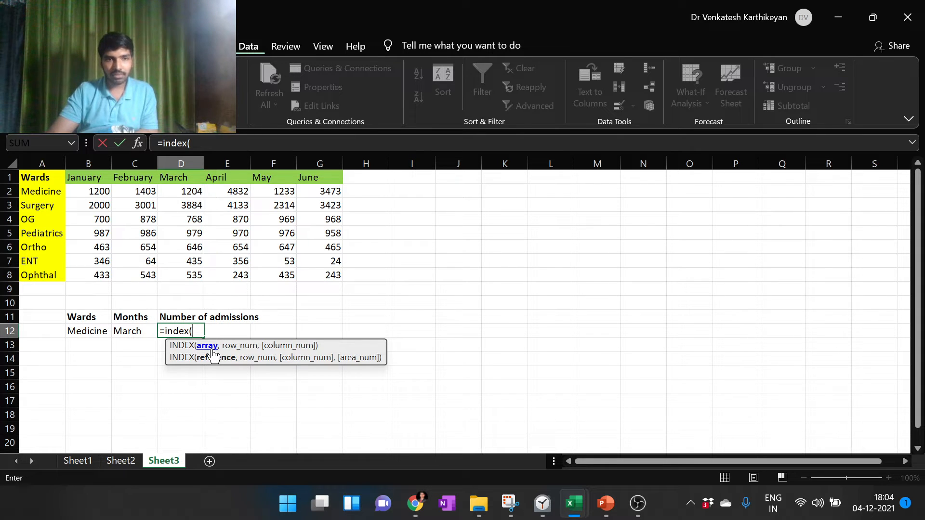
{"action": "type", "text": "a"}
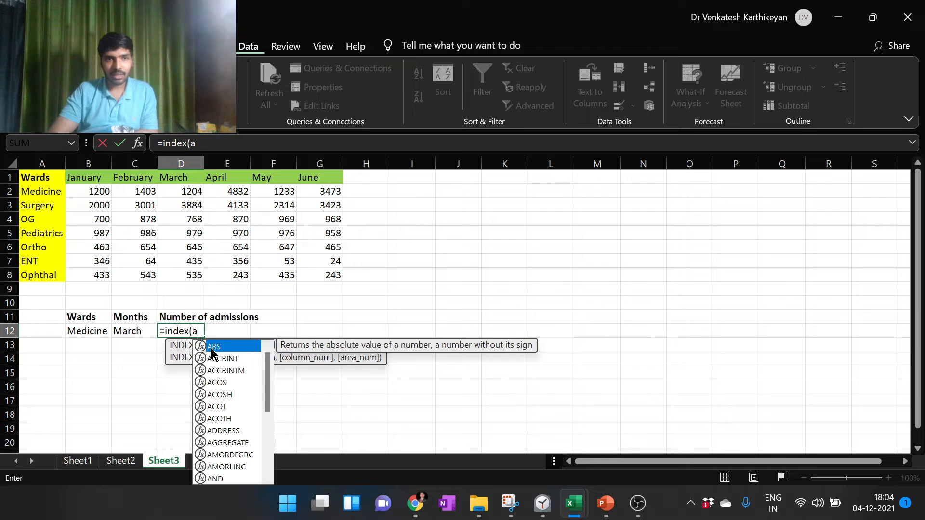
{"action": "type", "text": "1"}
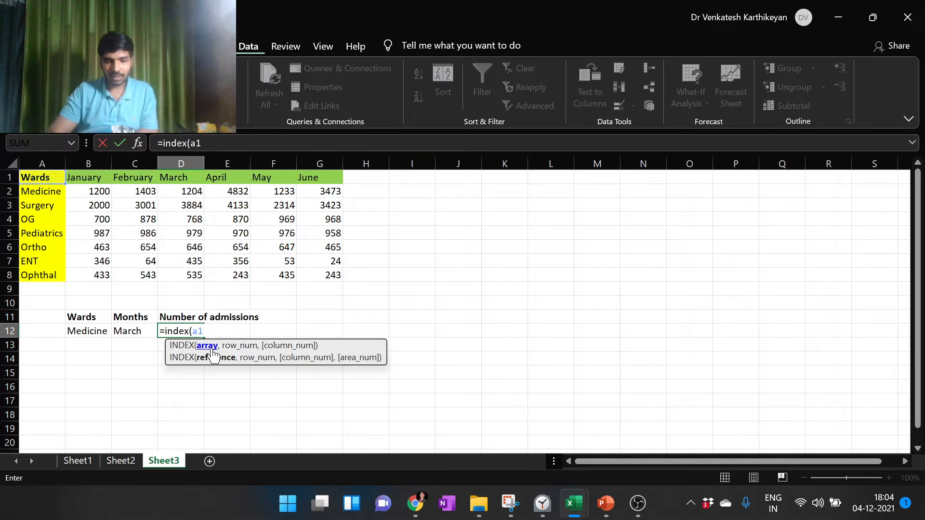
{"action": "type", "text": ":g"}
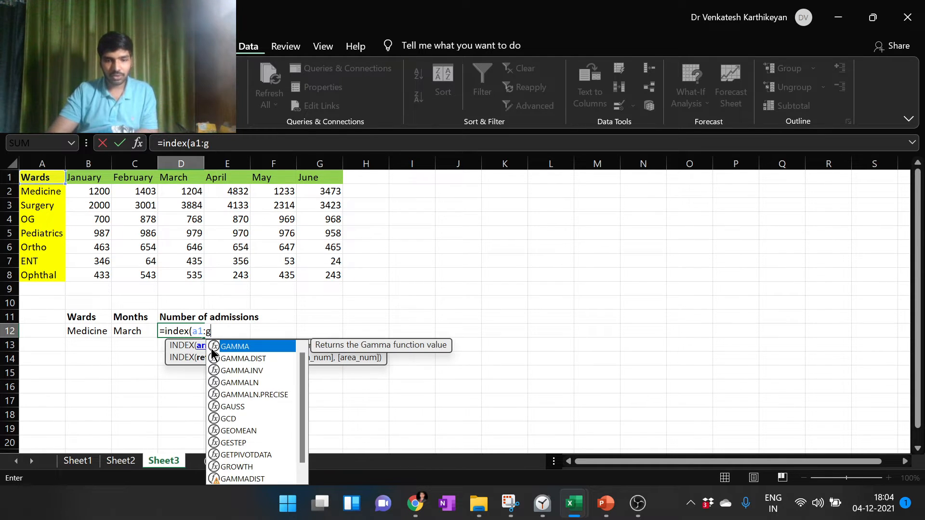
{"action": "type", "text": "8"}
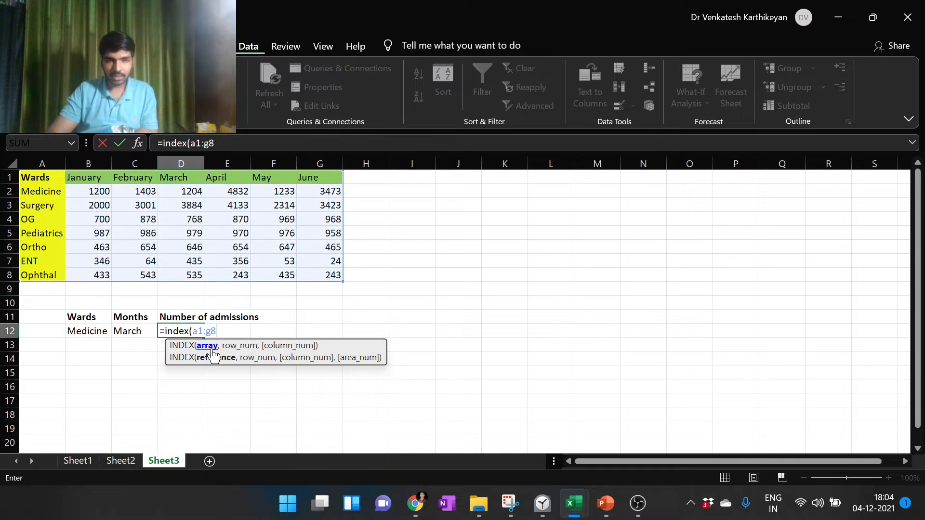
{"action": "type", "text": ","}
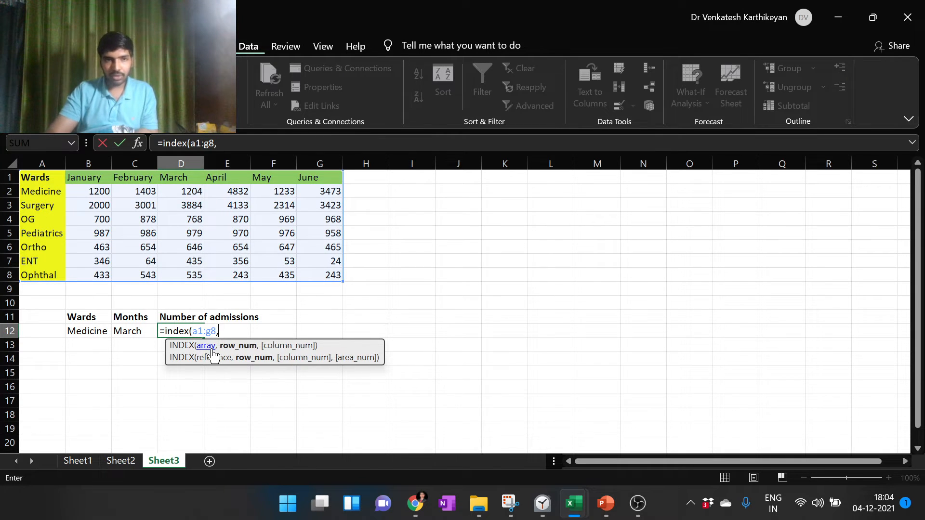
{"action": "type", "text": " match"}
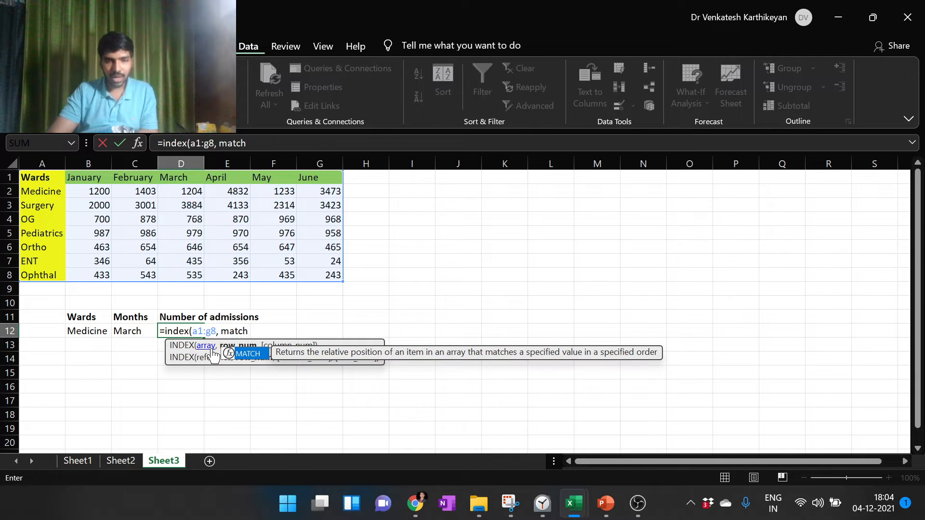
{"action": "type", "text": "("}
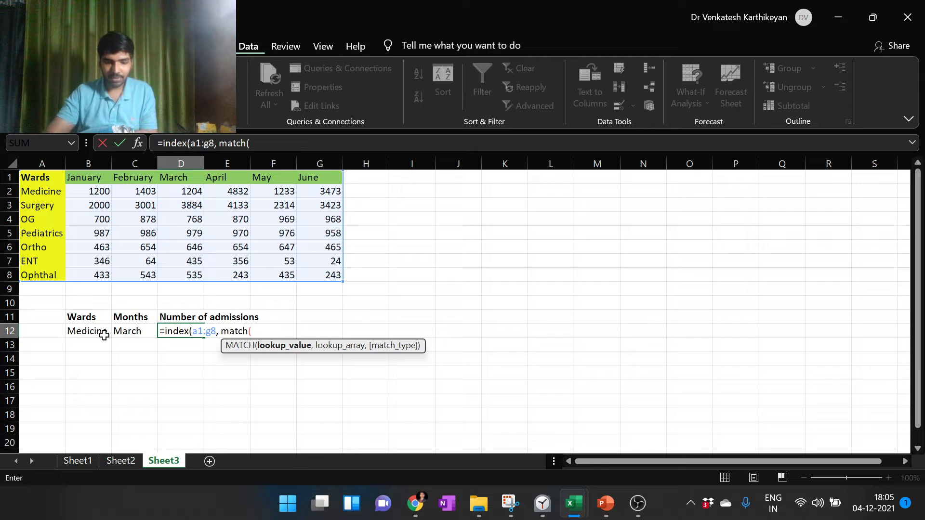
Add match(b12, a1:a8, 0) as the INDEX formula's row number to find the chosen ward exactly
{"action": "type", "text": "b12"}
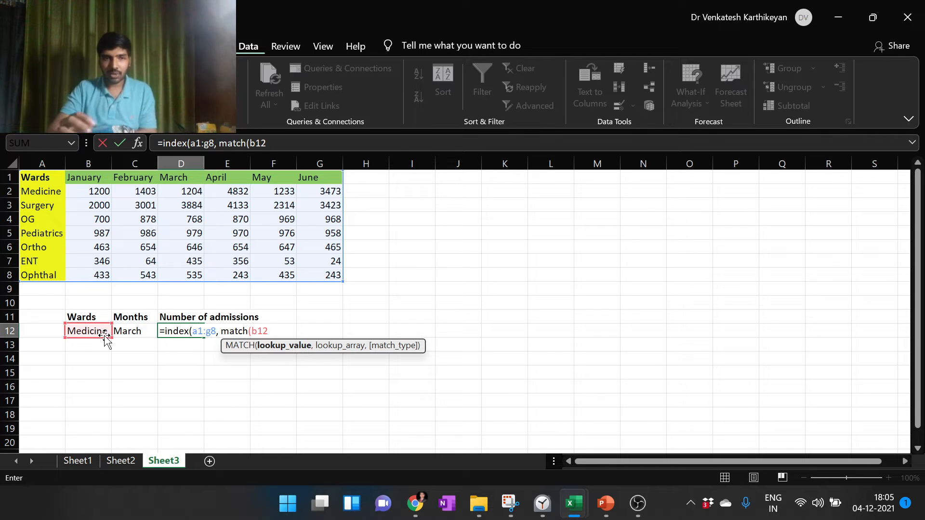
{"action": "type", "text": ","}
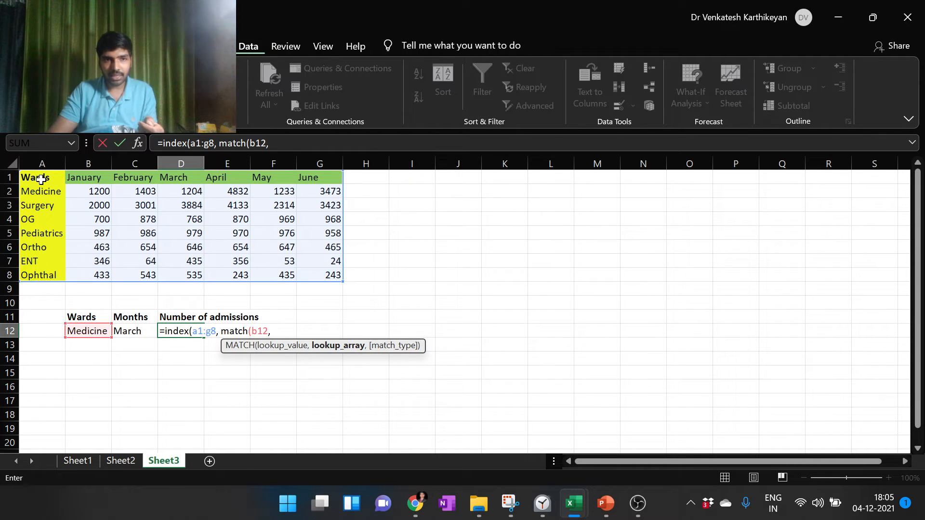
{"action": "type", "text": "a1:"}
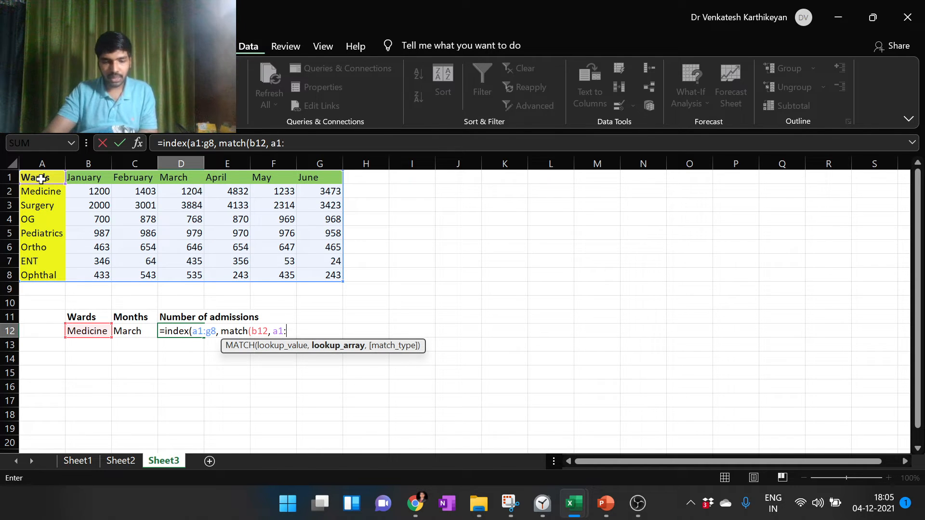
{"action": "type", "text": "a8"}
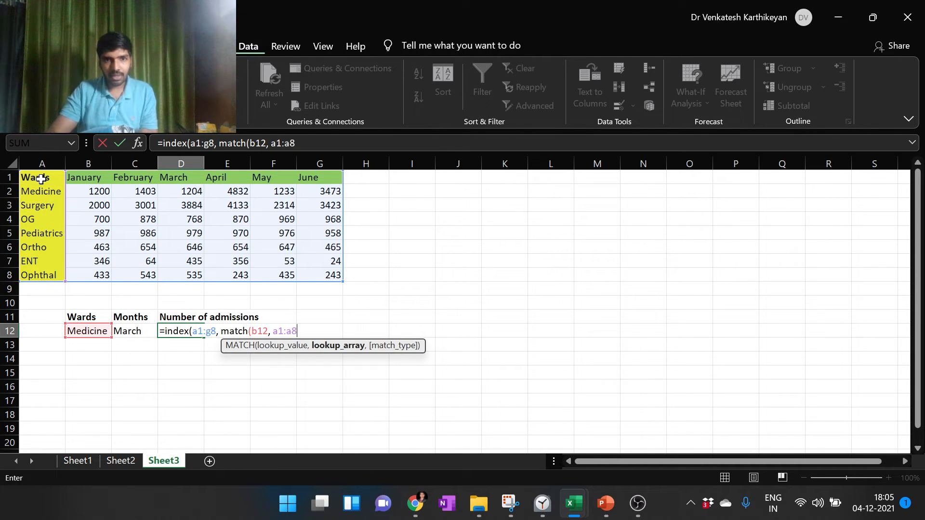
{"action": "type", "text": ", "}
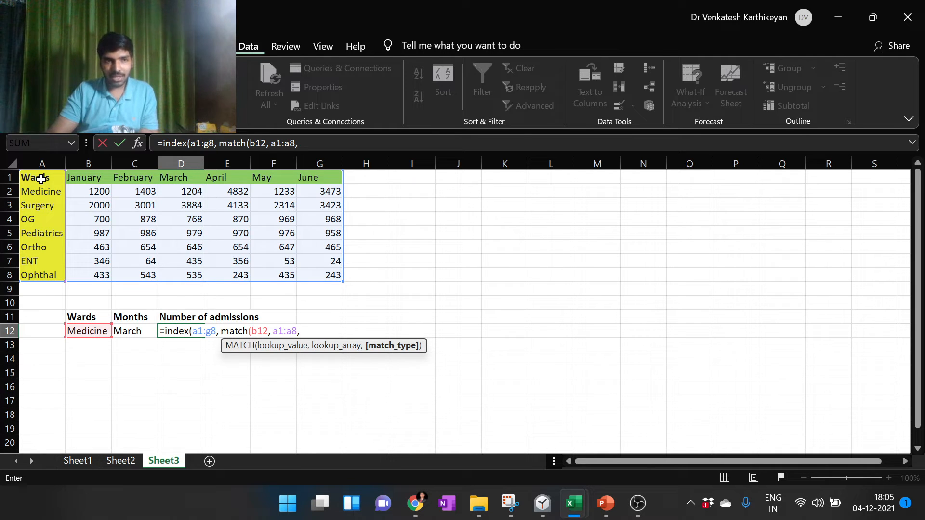
{"action": "type", "text": "0"}
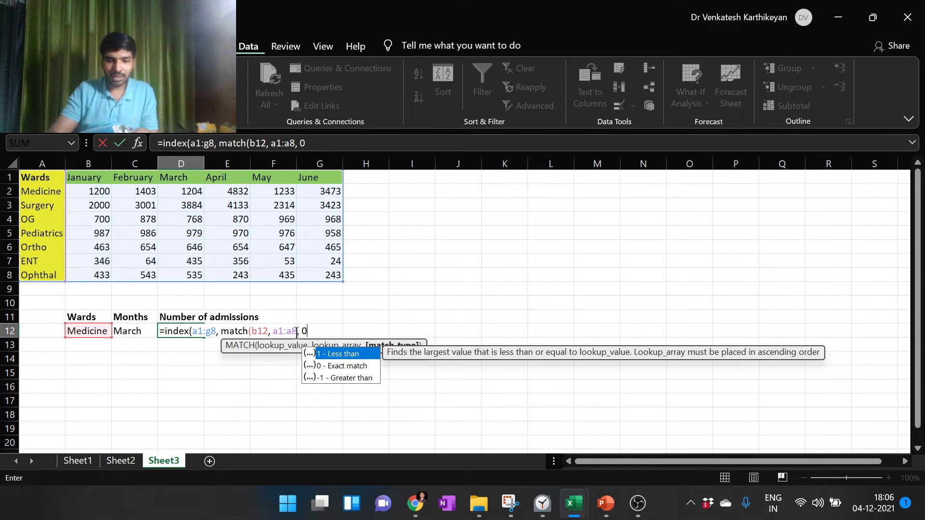
{"action": "type", "text": ")"}
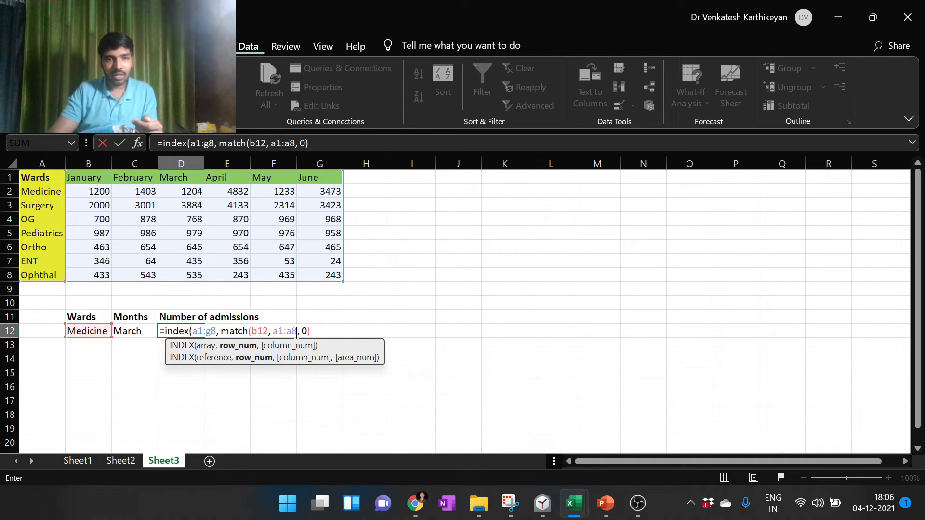
{"action": "type", "text": ","}
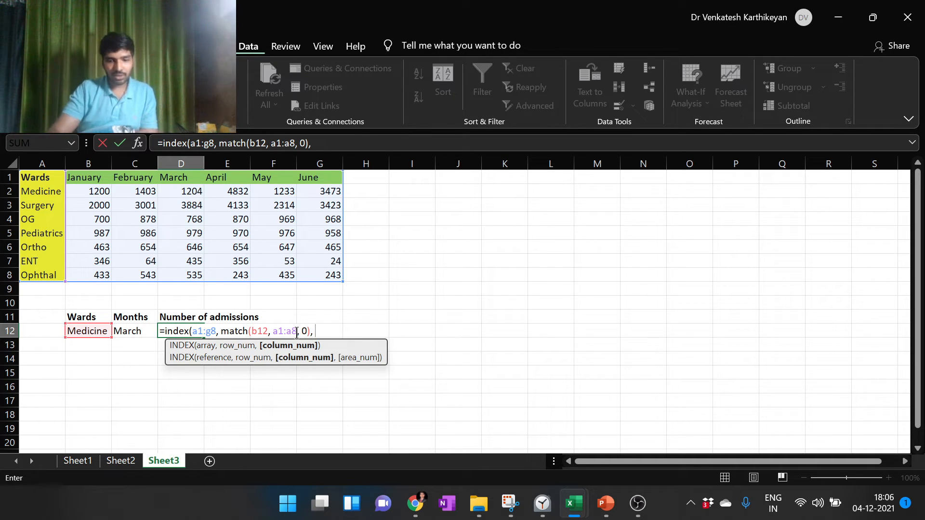
{"action": "type", "text": " match"}
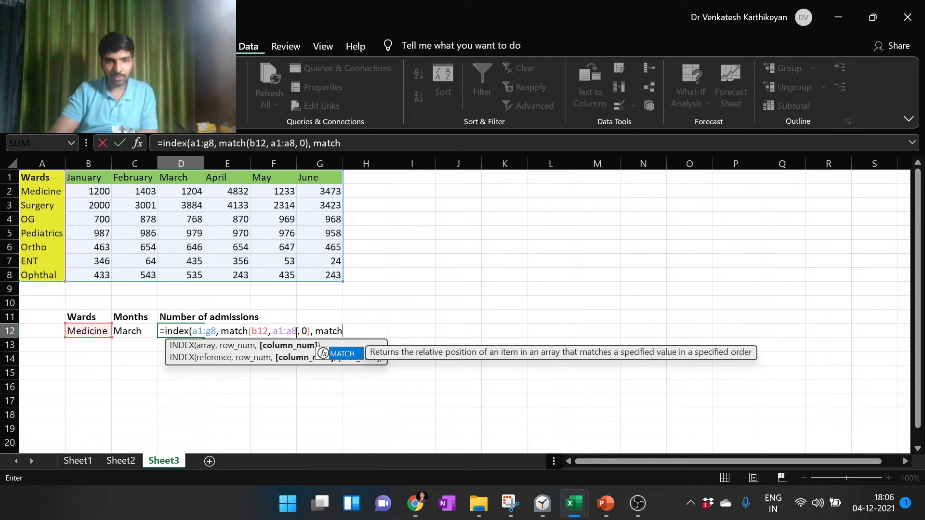
{"action": "type", "text": "("}
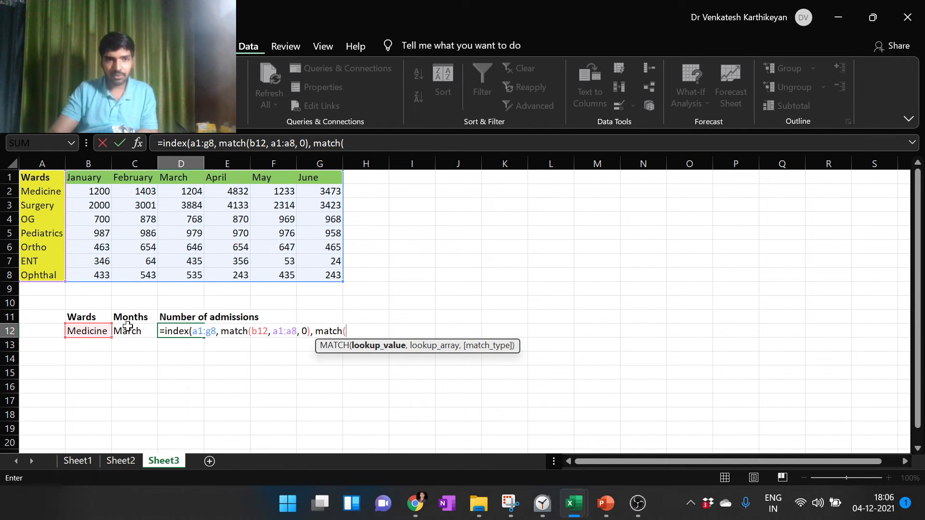
Start a second match function as the INDEX formula's column number, with the chosen month in c12 as its lookup value
{"action": "type", "text": "c23"}
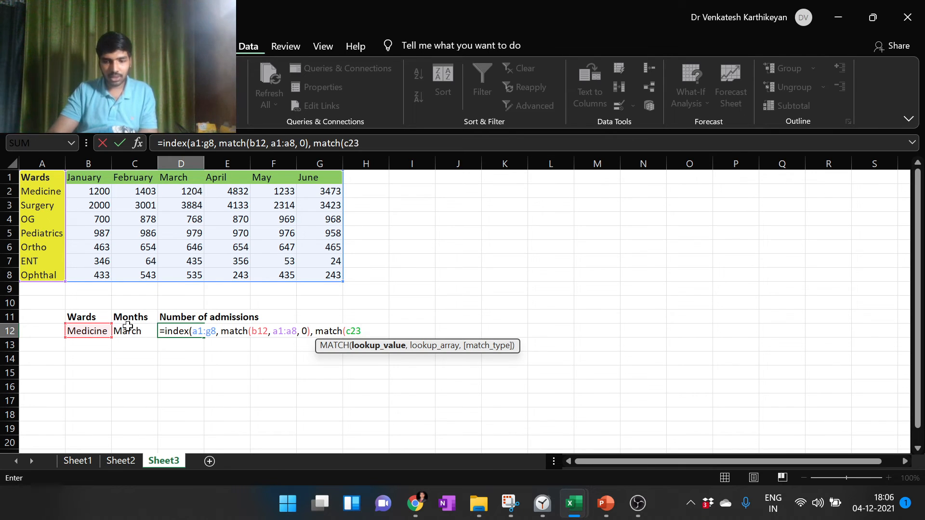
{"action": "key", "text": "BackSpace"}
{"action": "key", "text": "BackSpace"}
{"action": "type", "text": "12"}
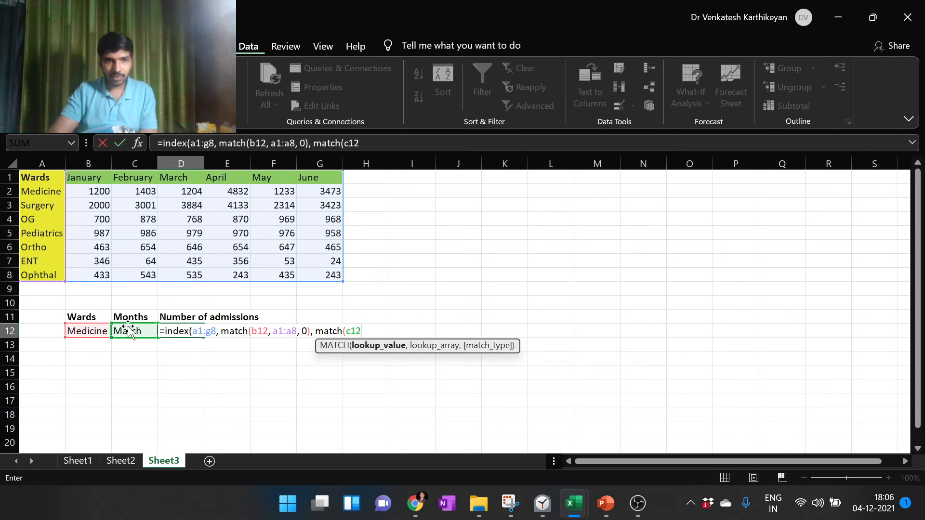
{"action": "type", "text": ","}
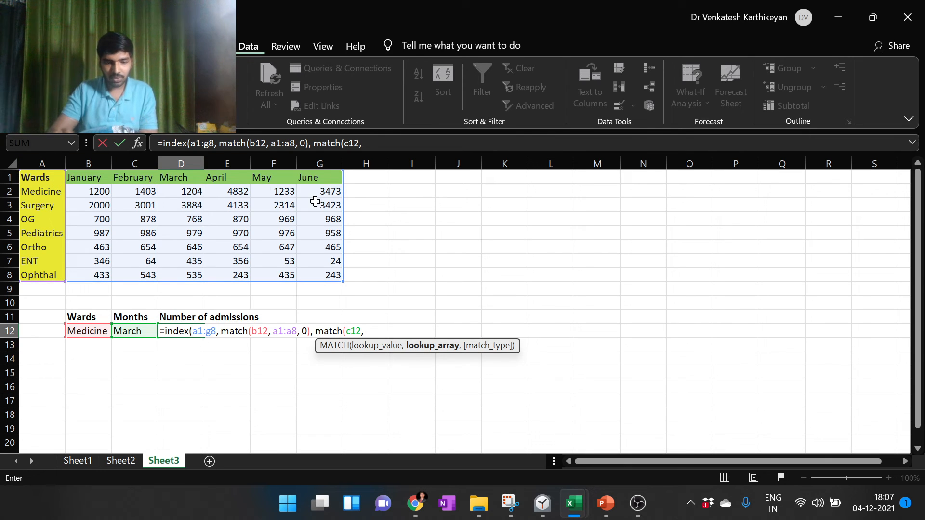
Complete the second match with header row a1:g1 and match type 0, then close and enter the formula in D12
{"action": "type", "text": "a1:"}
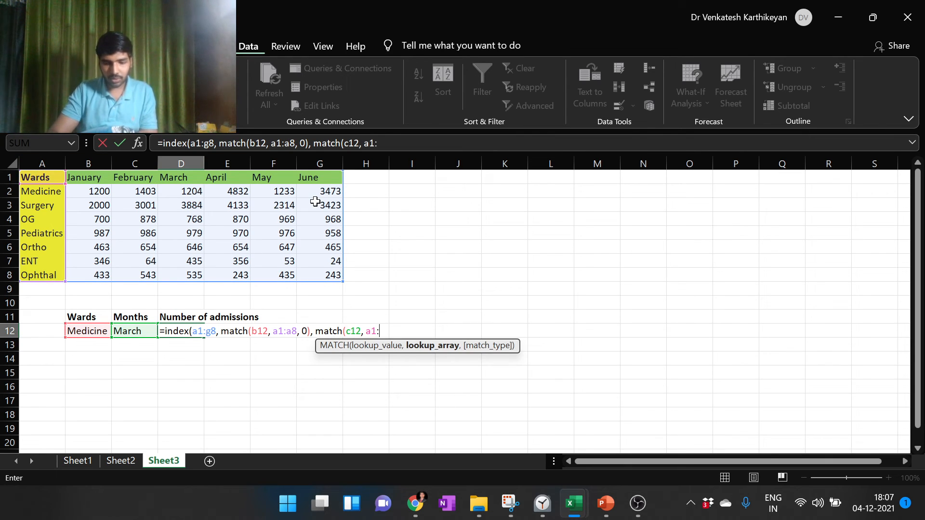
{"action": "type", "text": "g1"}
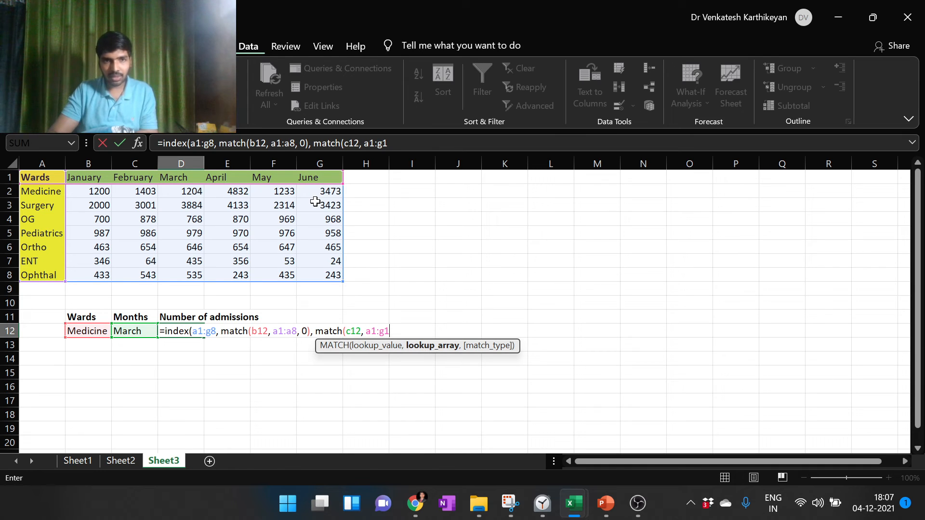
{"action": "type", "text": ", "}
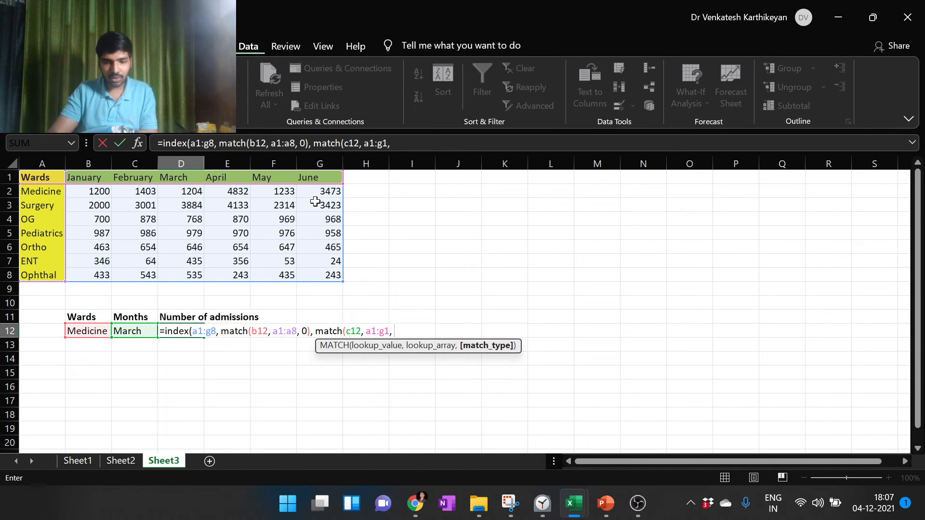
{"action": "type", "text": "0"}
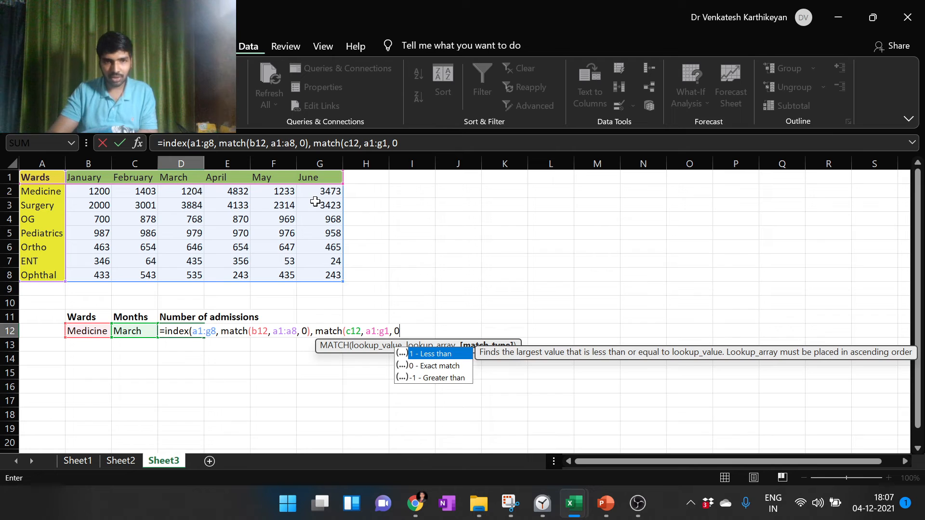
{"action": "type", "text": "))"}
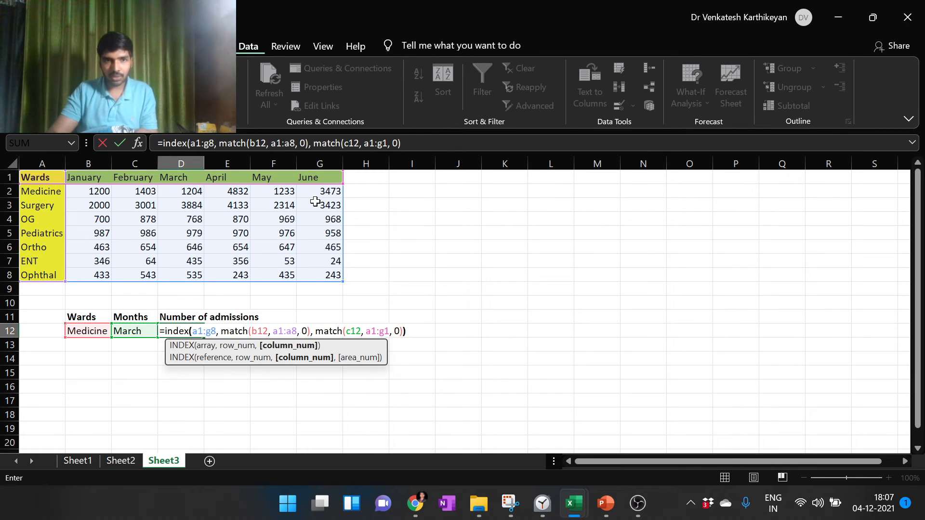
{"action": "key", "text": "Return"}
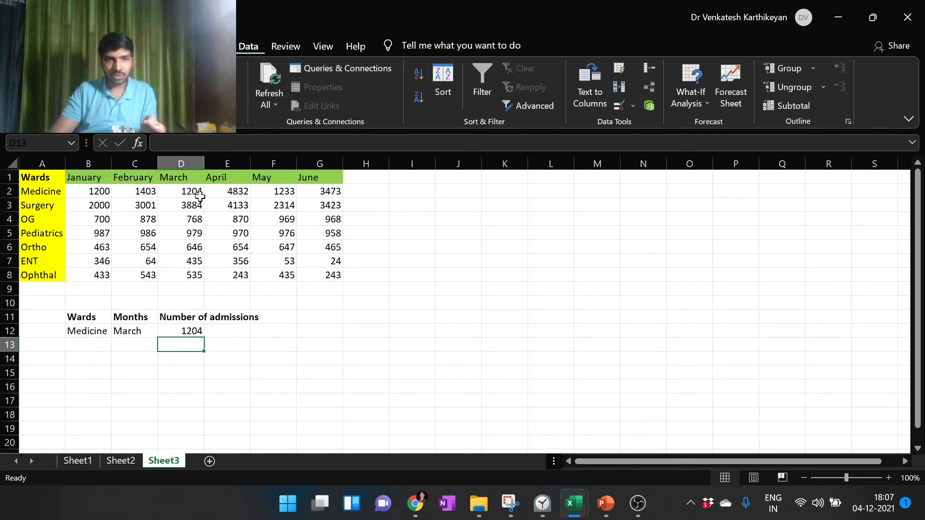
Choose the ward OG in cell B12 and check the formula's result against OG's March figure in the table
{"action": "left_click", "coordinate": [103, 331]}
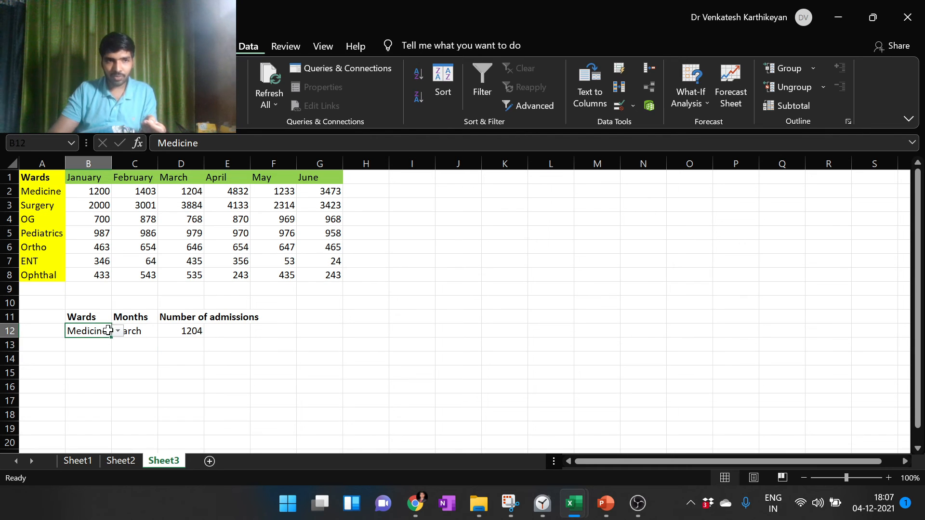
{"action": "left_click", "coordinate": [117, 331]}
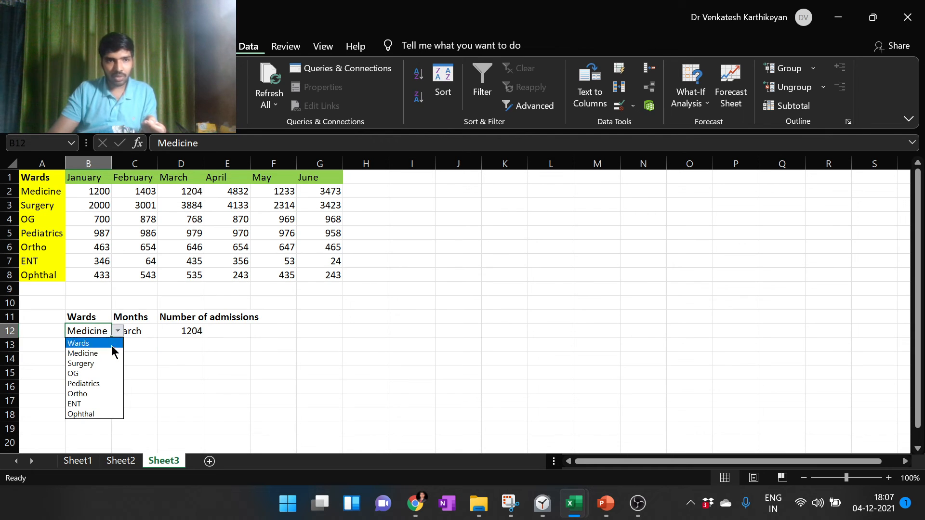
{"action": "left_click", "coordinate": [108, 373]}
{"action": "left_click", "coordinate": [141, 335]}
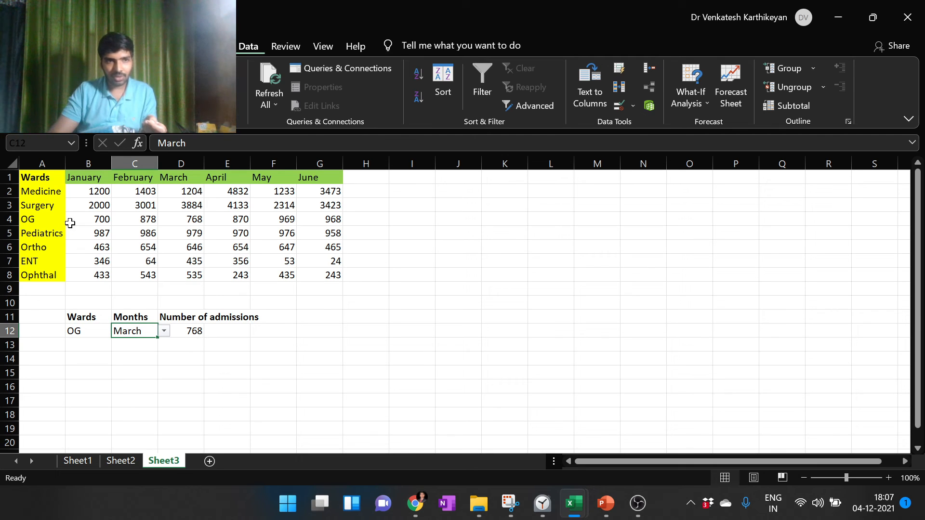
{"action": "left_click", "coordinate": [185, 222]}
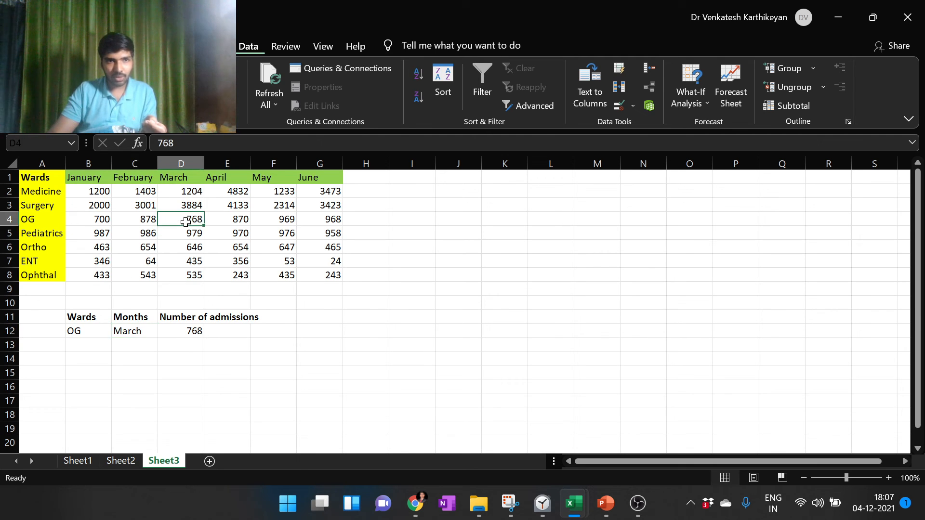
Choose June as the month in cell C12 to test the formula with another month
{"action": "left_click", "coordinate": [137, 331]}
{"action": "left_click", "coordinate": [164, 332]}
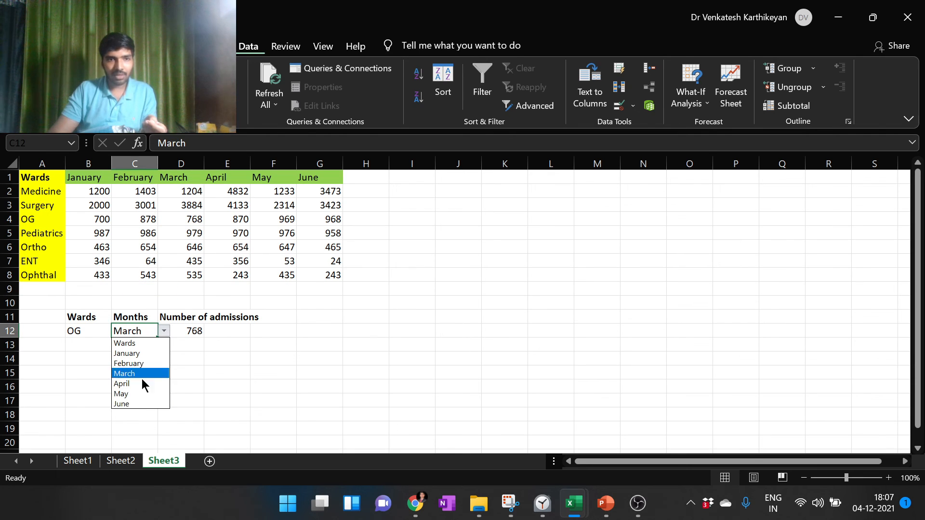
{"action": "left_click", "coordinate": [137, 408]}
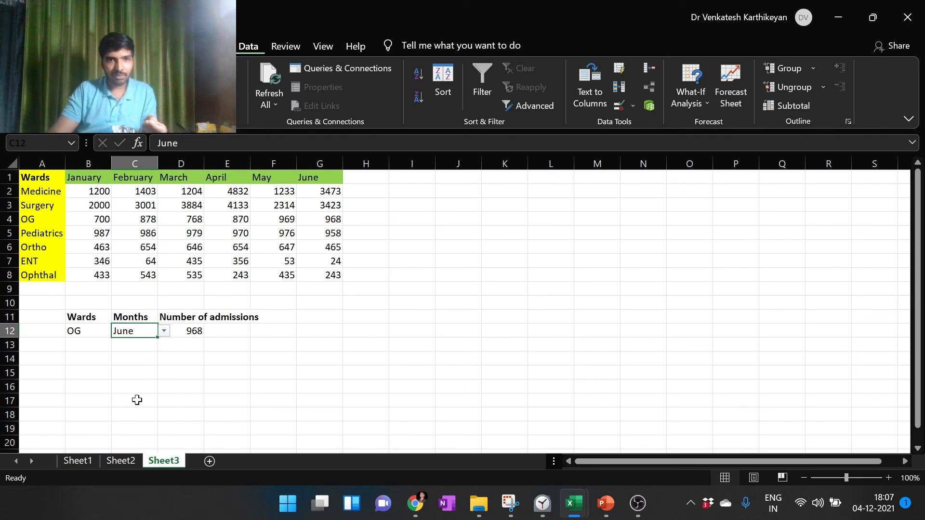